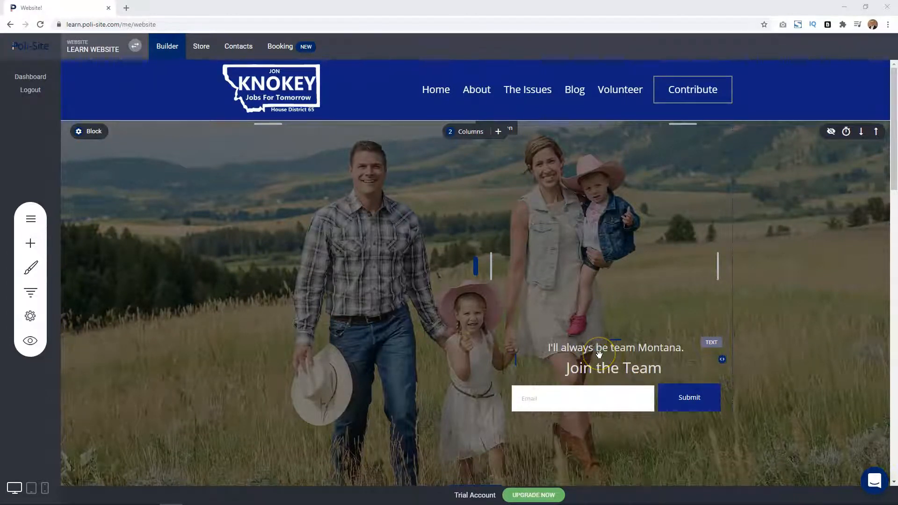
Try to move the "Join the Team" text element below the email form in the hero block.
drag(598, 356, 664, 420)
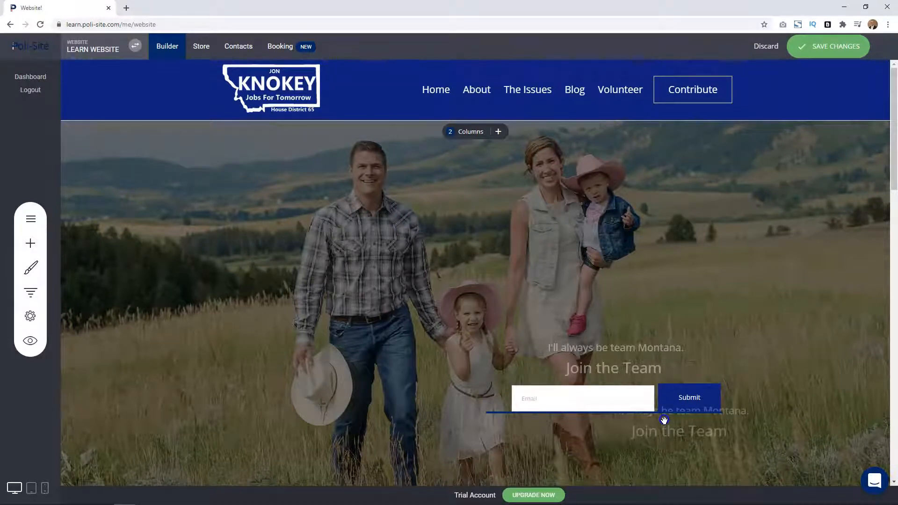
drag(664, 420, 665, 420)
drag(602, 140, 621, 436)
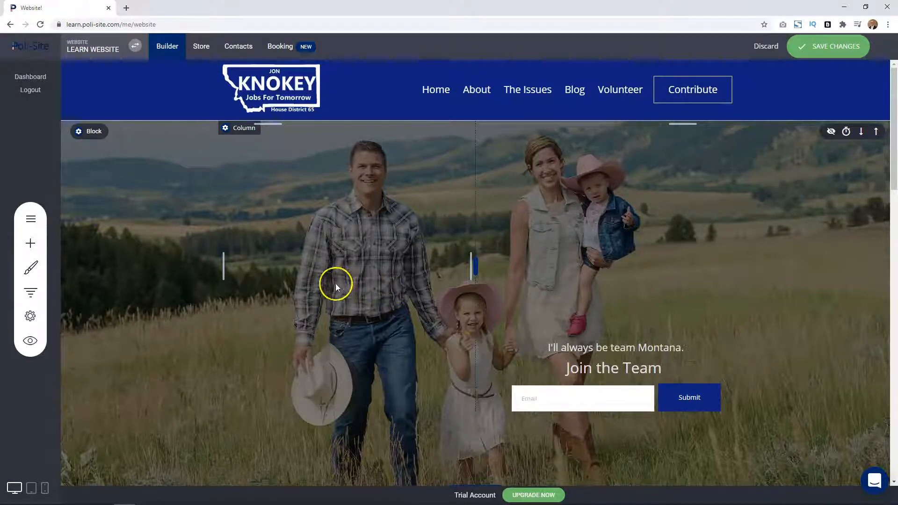
Toggle the image overlay off and back on in the hero block's container settings.
mouse_move(92, 132)
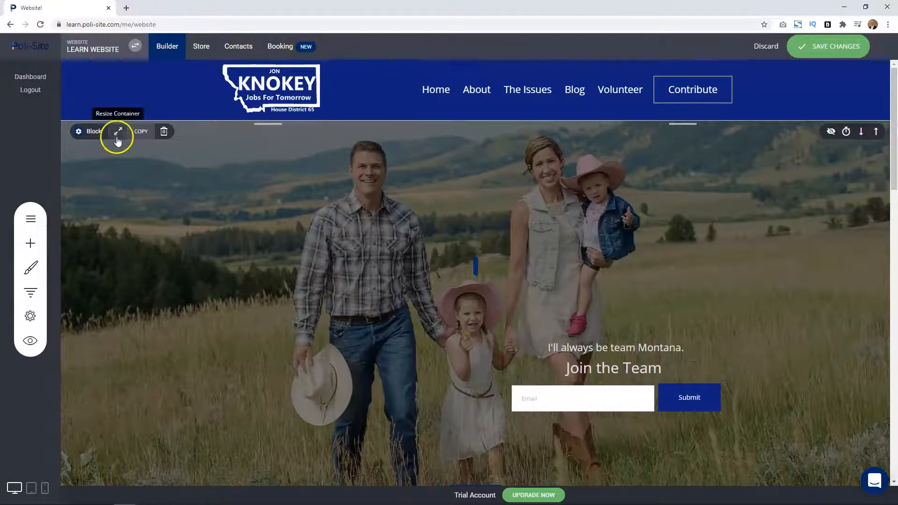
scroll(217, 197, down, 9)
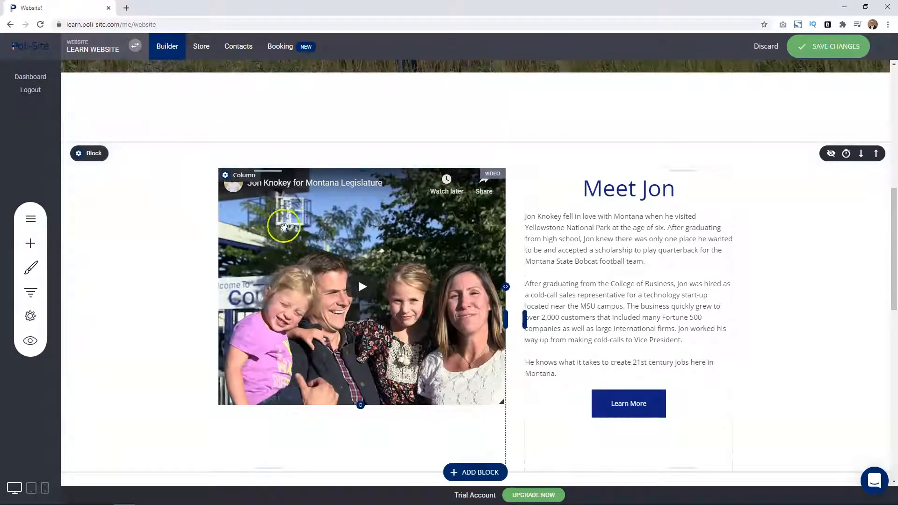
scroll(193, 258, up, 10)
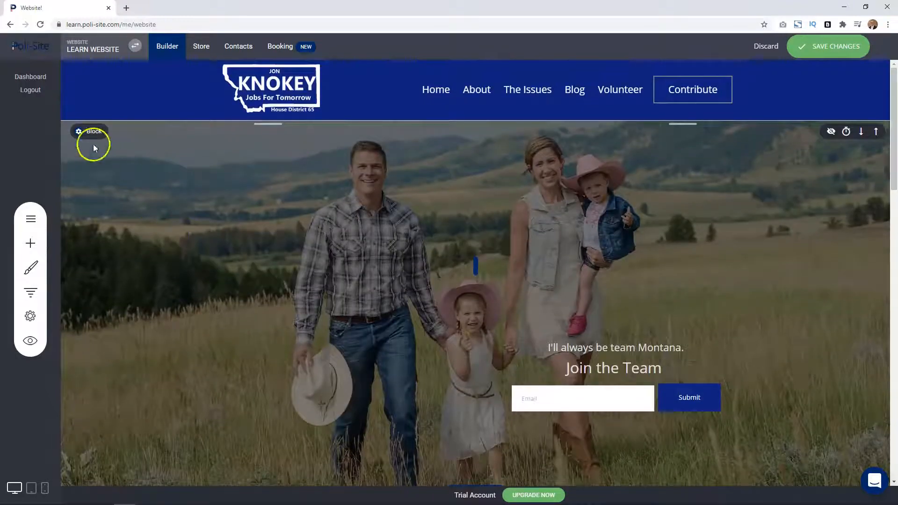
click(92, 134)
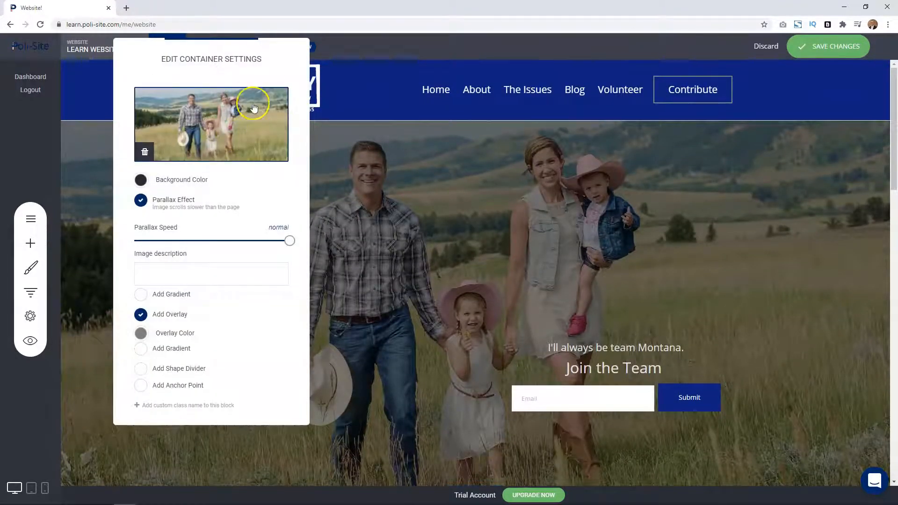
click(141, 315)
click(141, 316)
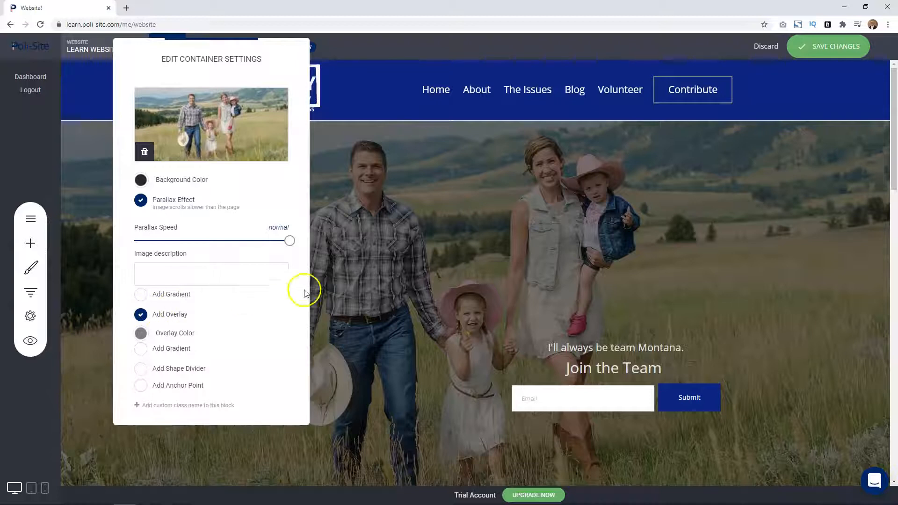
click(417, 259)
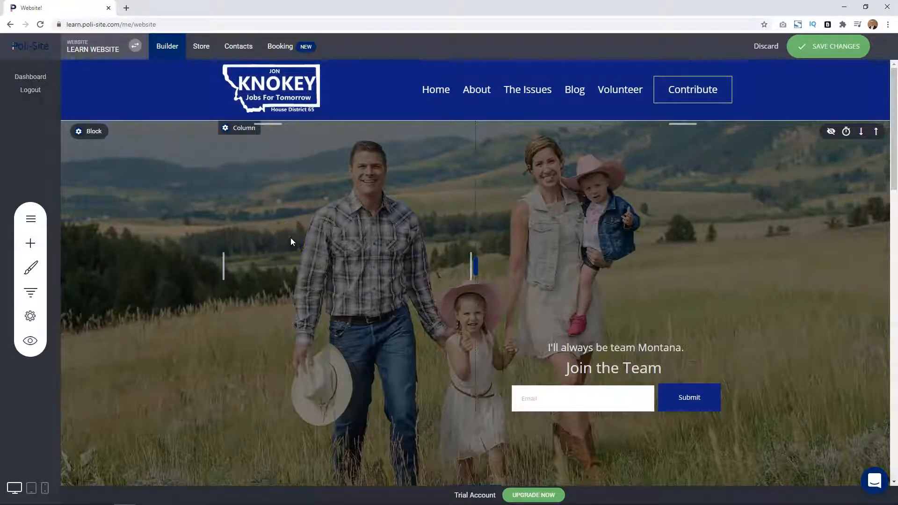
Set the hero block's content to a single column.
click(509, 188)
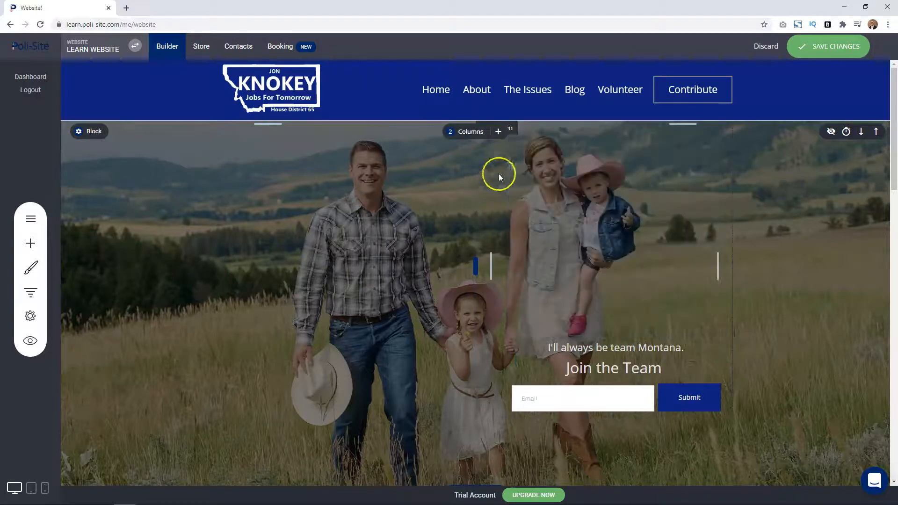
click(468, 135)
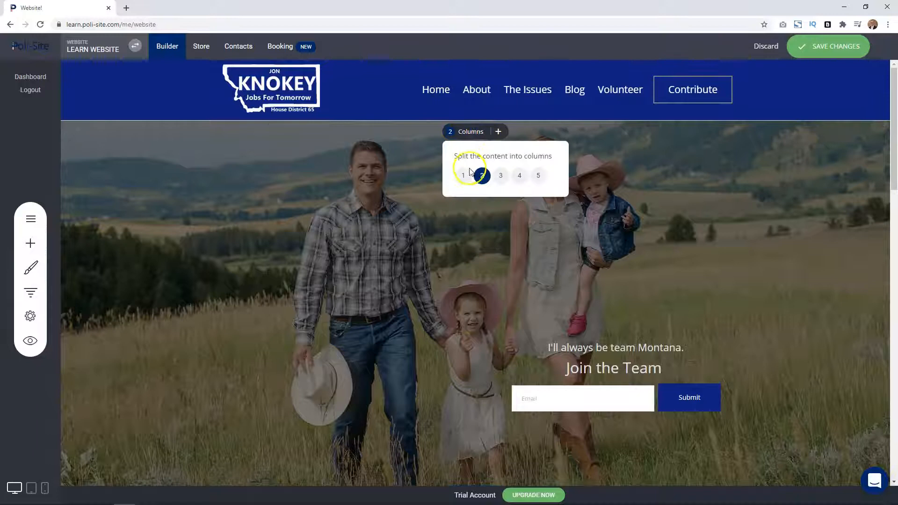
click(410, 157)
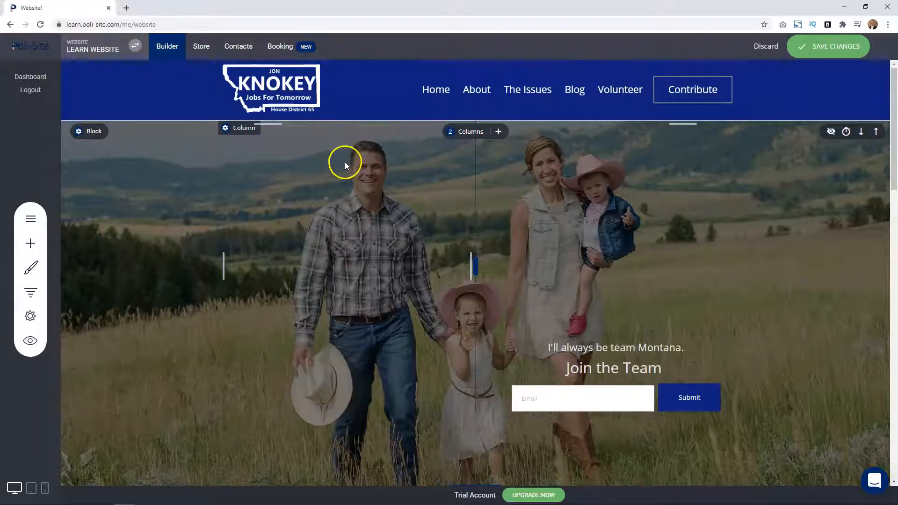
drag(347, 146, 586, 356)
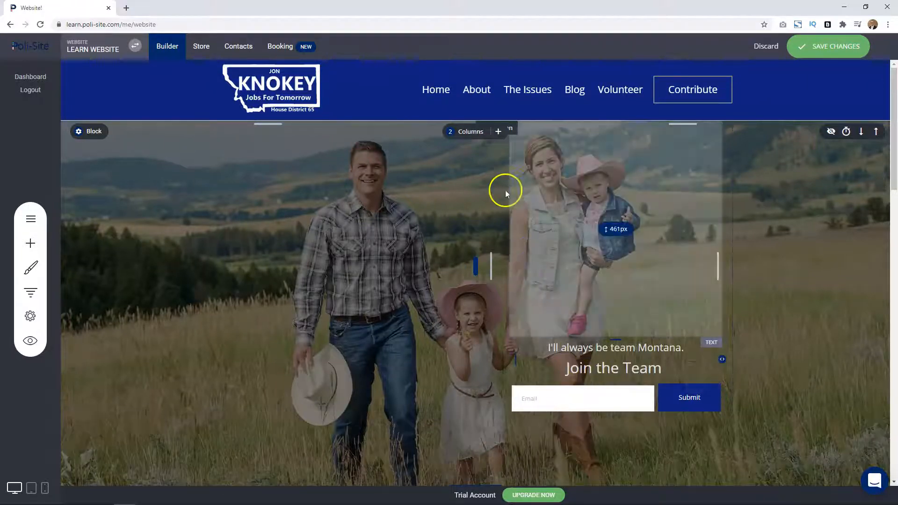
click(470, 133)
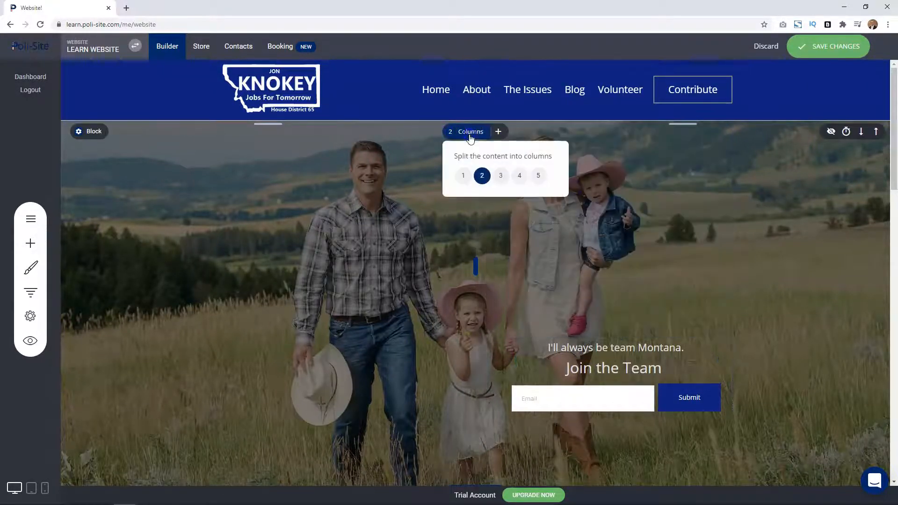
click(463, 176)
click(470, 285)
Reduce the empty space above the "I'll always be team Montana." text in the hero block.
scroll(470, 284, down, 6)
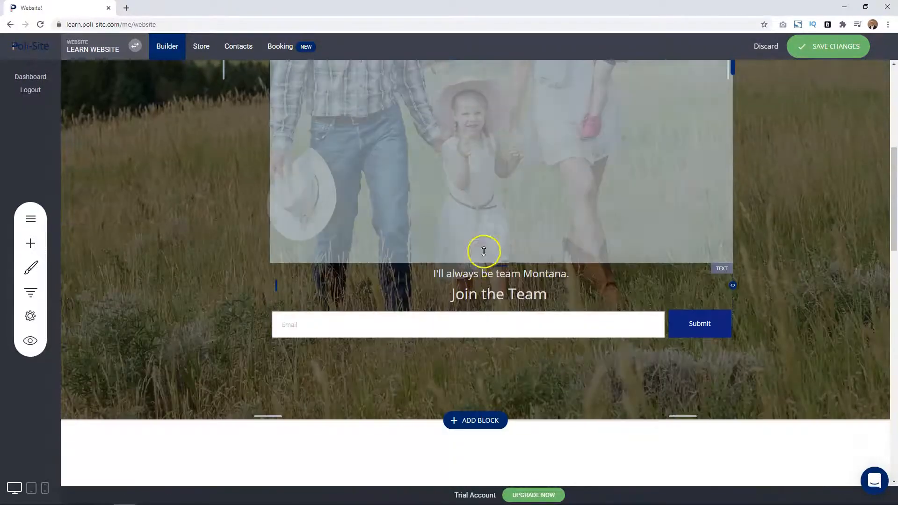
scroll(496, 187, down, 1)
drag(486, 120, 481, 49)
scroll(506, 164, up, 4)
drag(511, 256, 506, 237)
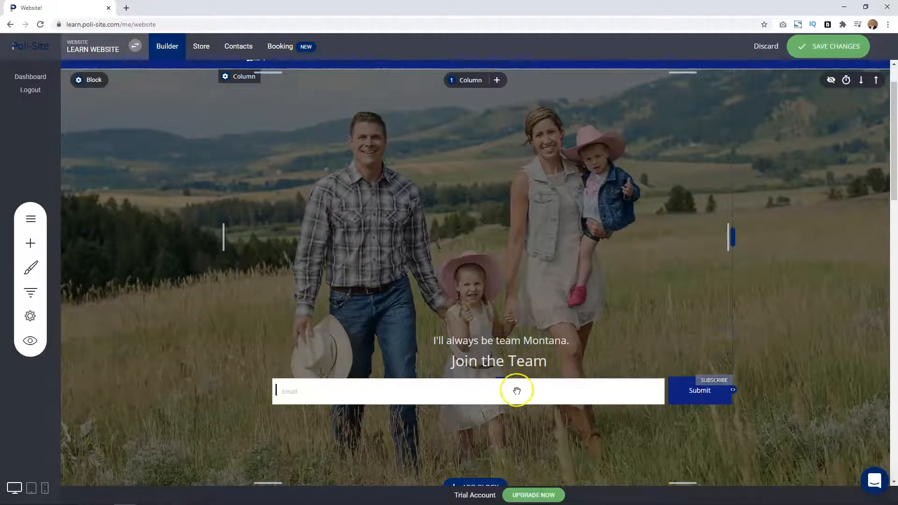
Open the hero text for editing, select the line "I'll always be team Montana.", and leave the editor.
click(507, 359)
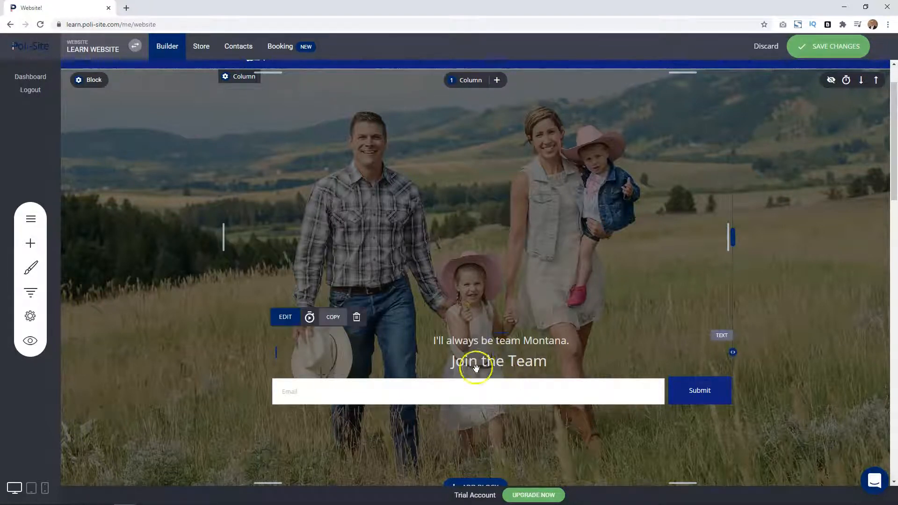
click(283, 323)
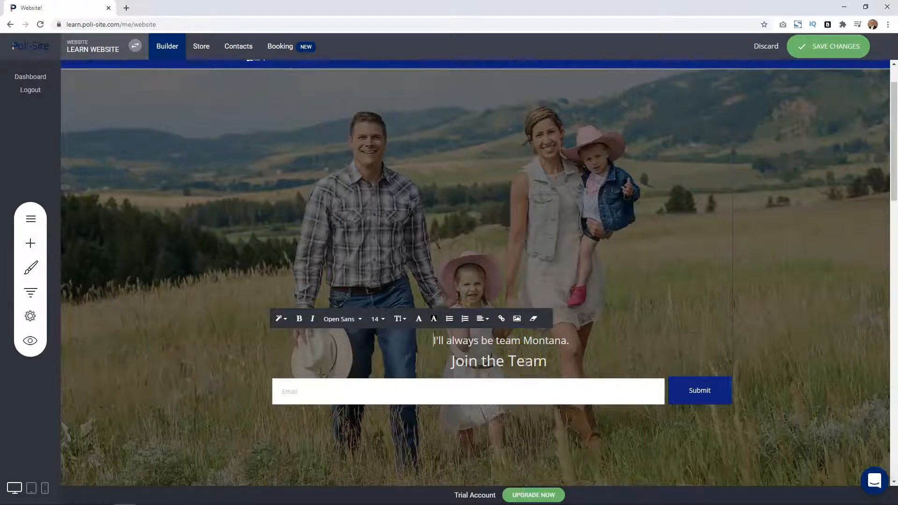
click(244, 350)
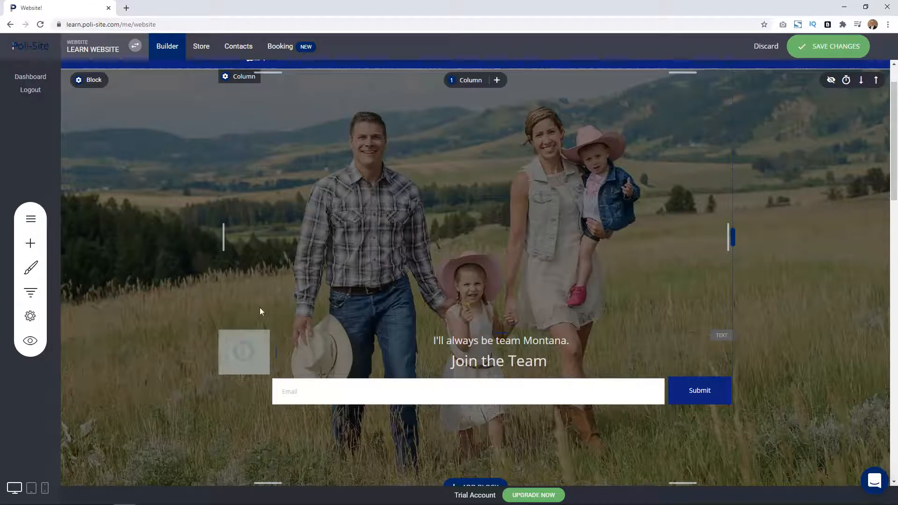
click(484, 347)
double_click(485, 347)
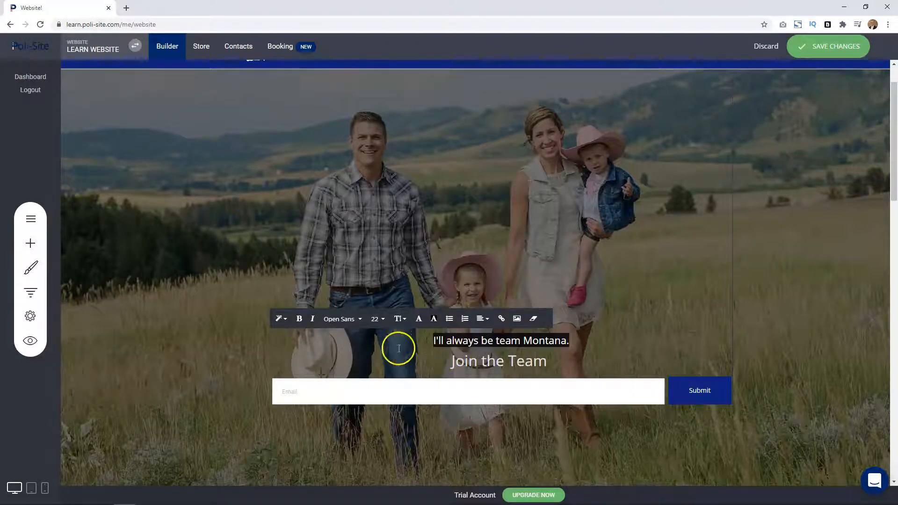
click(227, 307)
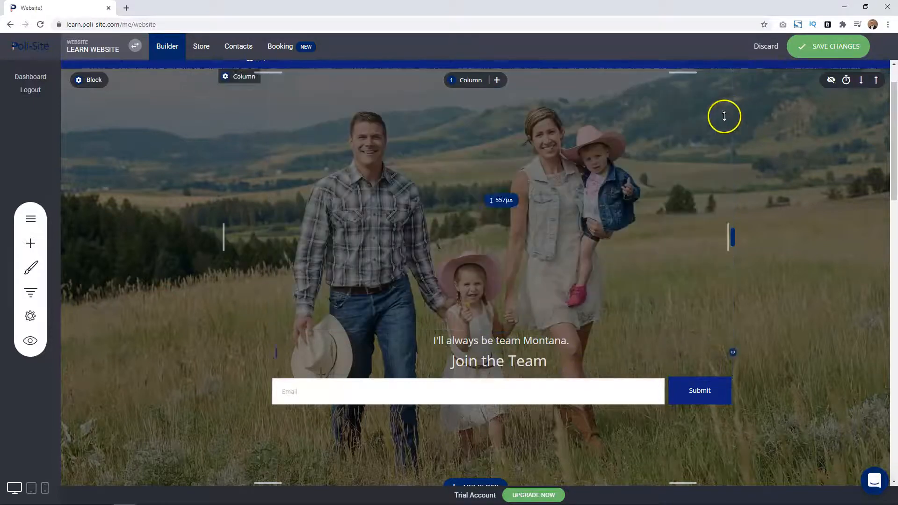
Add a Heading widget at the top of the hero block reading the candidate's full name followed by "for Office".
click(36, 247)
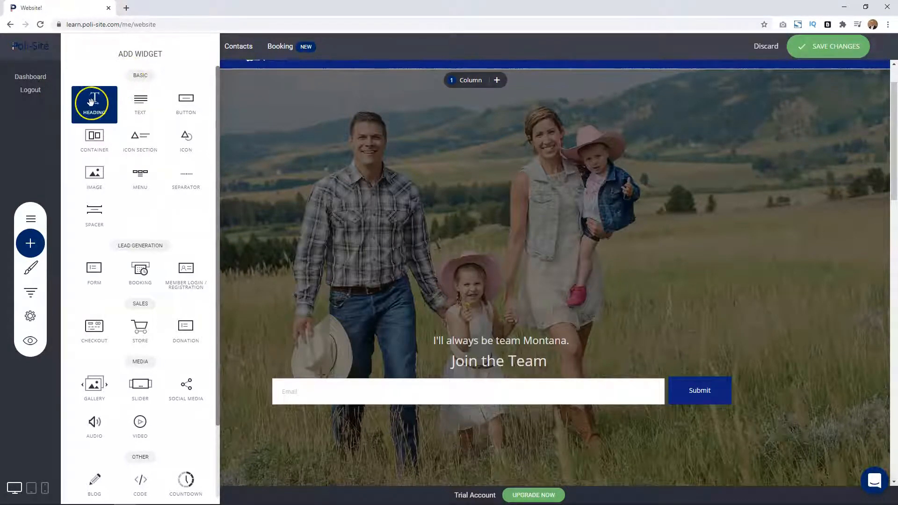
drag(91, 101, 451, 170)
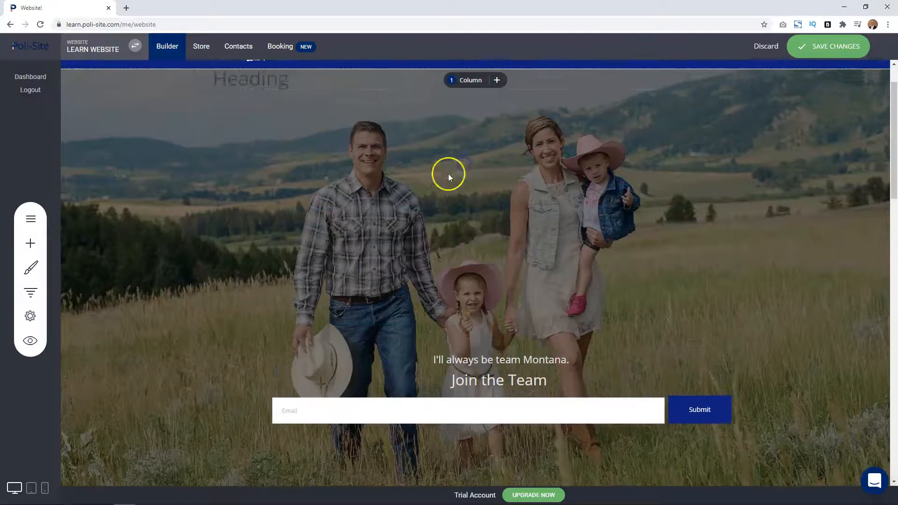
double_click(292, 83)
text(Joi)
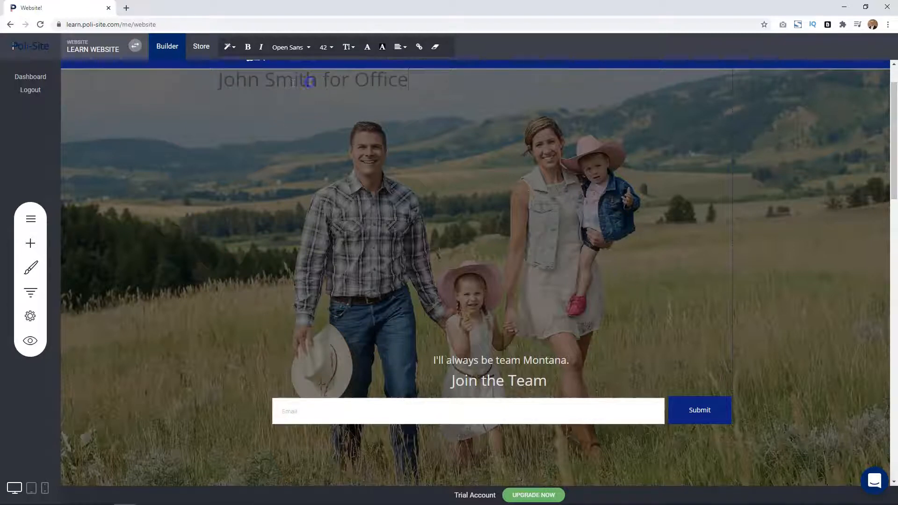
Change the new heading's text color to a light shade that contrasts with the photo.
triple_click(301, 80)
click(365, 48)
click(463, 179)
click(288, 134)
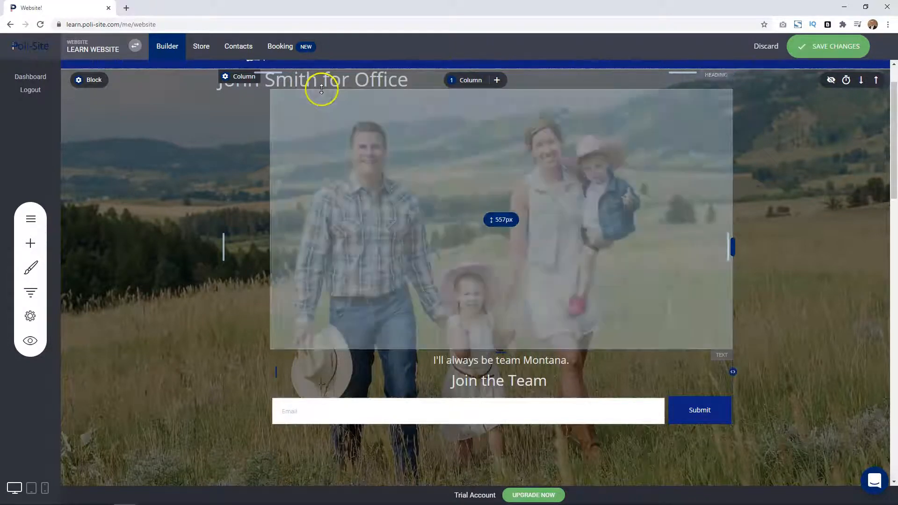
Move the heading down to just above the tagline, with about 421 px of space above it, and center its text.
drag(423, 261, 405, 270)
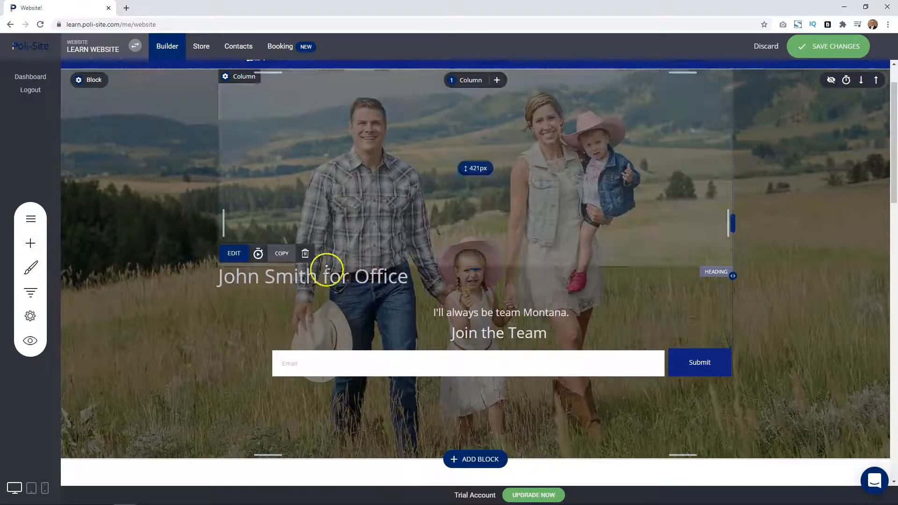
triple_click(311, 276)
click(397, 256)
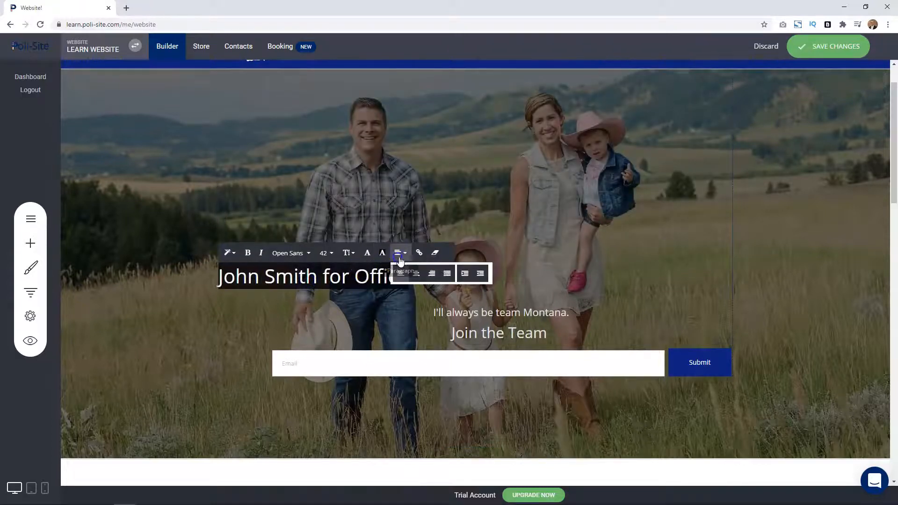
click(417, 274)
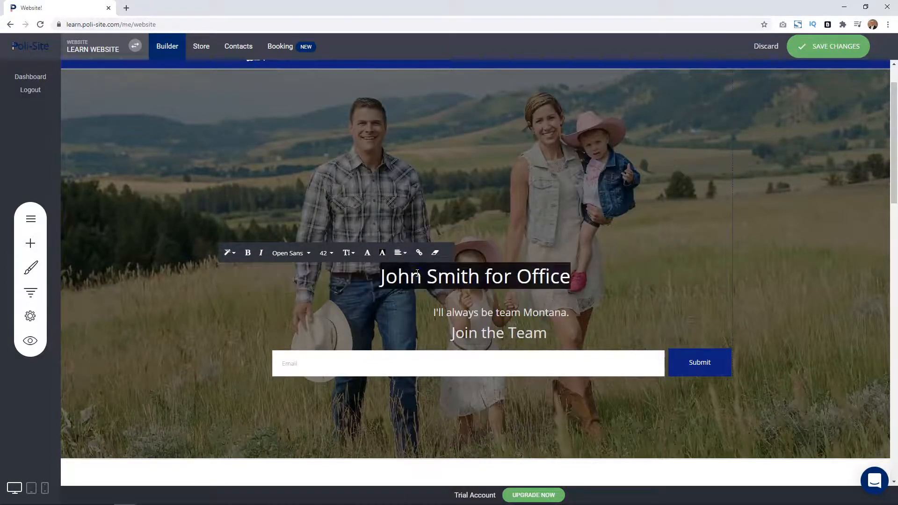
click(417, 280)
click(152, 285)
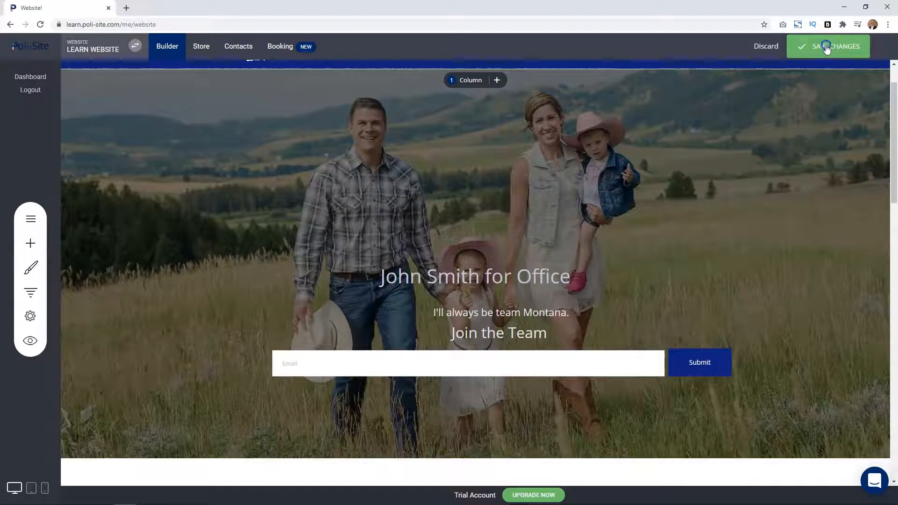
Save the changes made to the website.
click(826, 46)
scroll(692, 237, down, 1)
scroll(691, 239, up, 1)
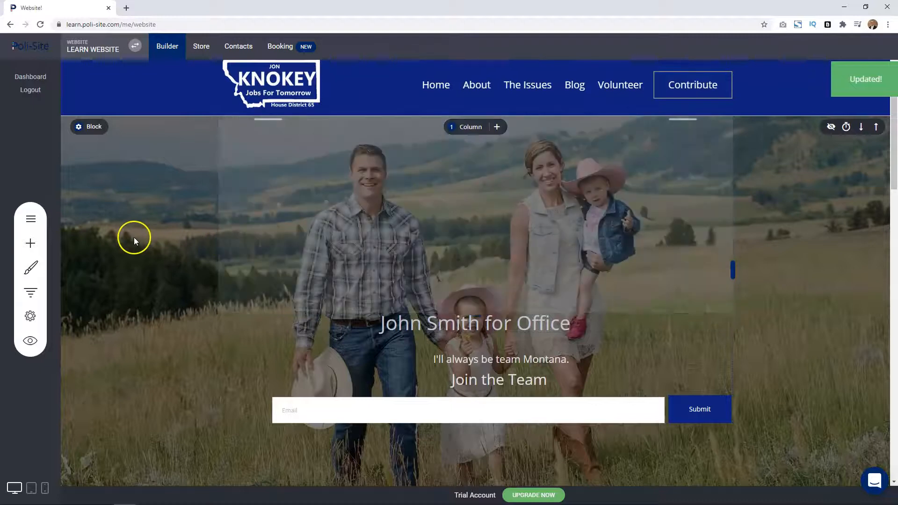
Insert the first three-card "What Supporters Say" block from the Endorsements category directly below the hero block.
scroll(133, 244, down, 4)
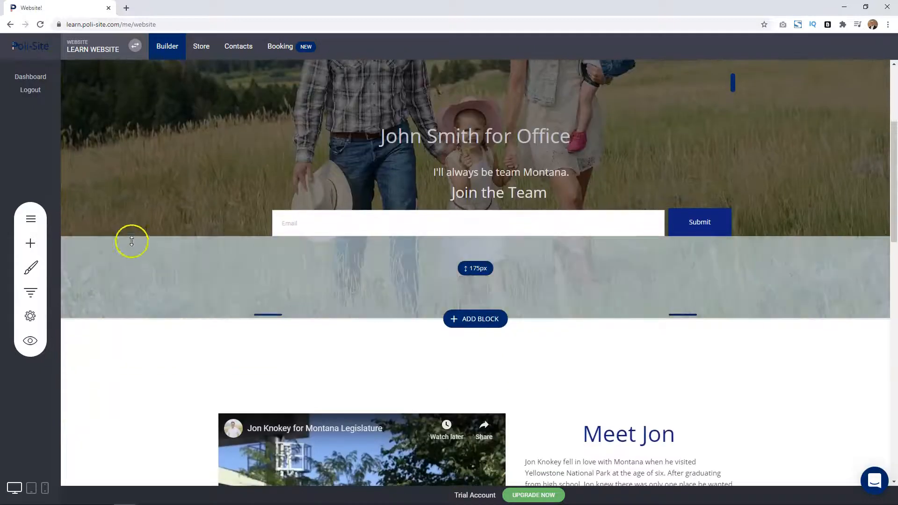
click(32, 246)
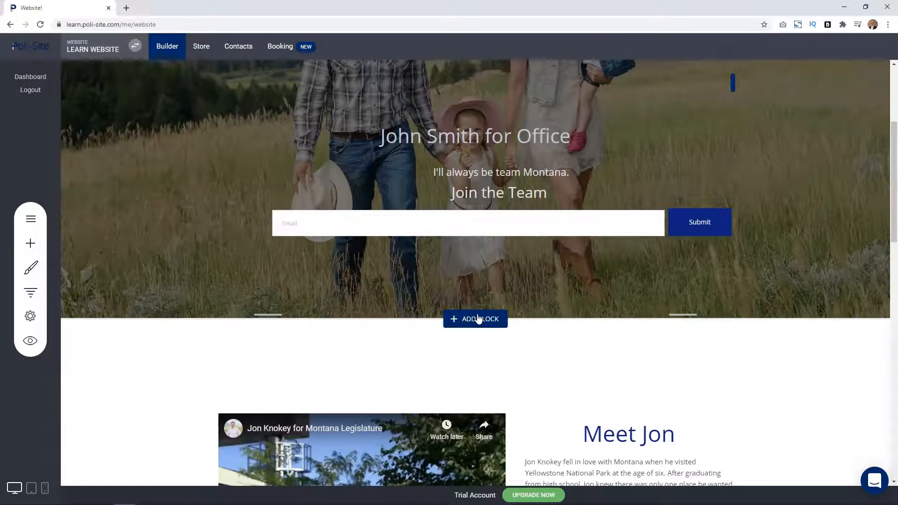
click(478, 319)
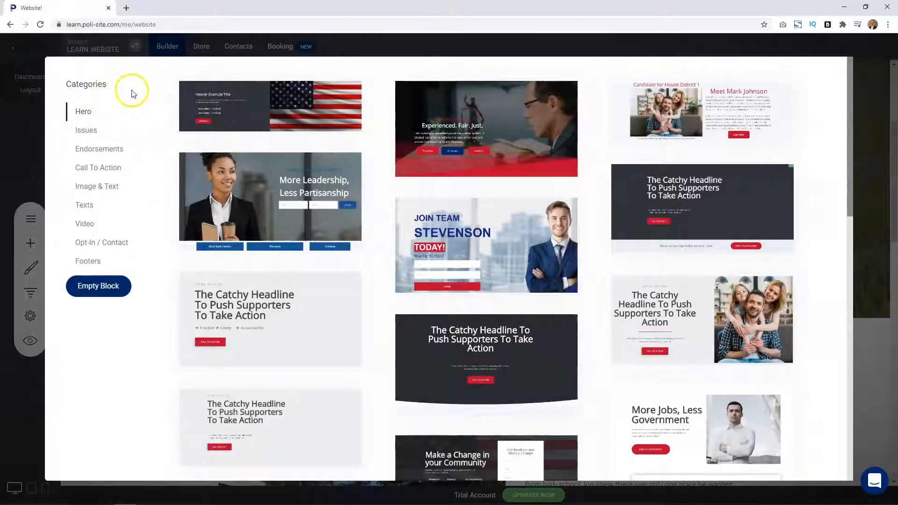
click(92, 149)
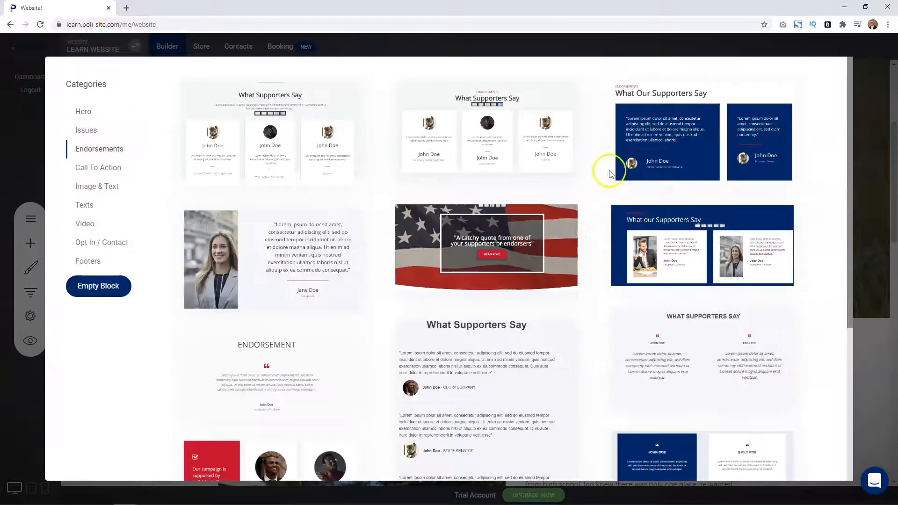
click(135, 171)
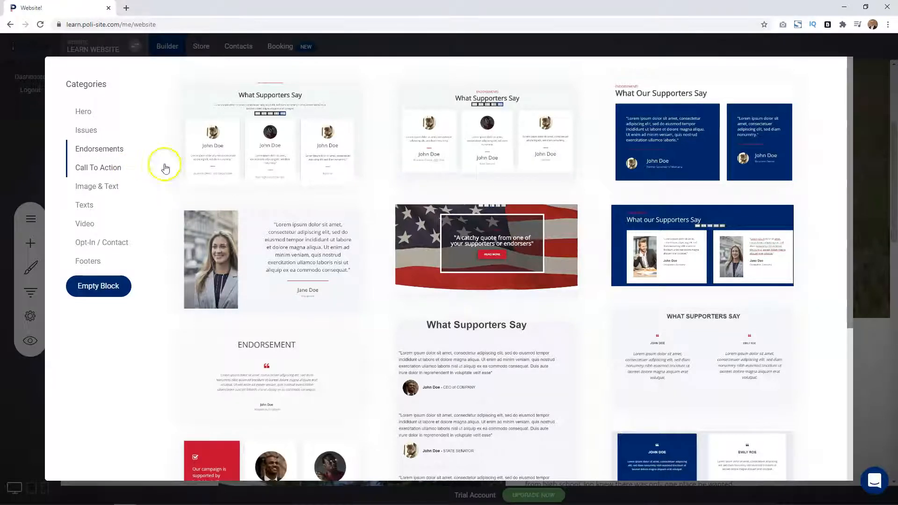
click(277, 142)
click(277, 141)
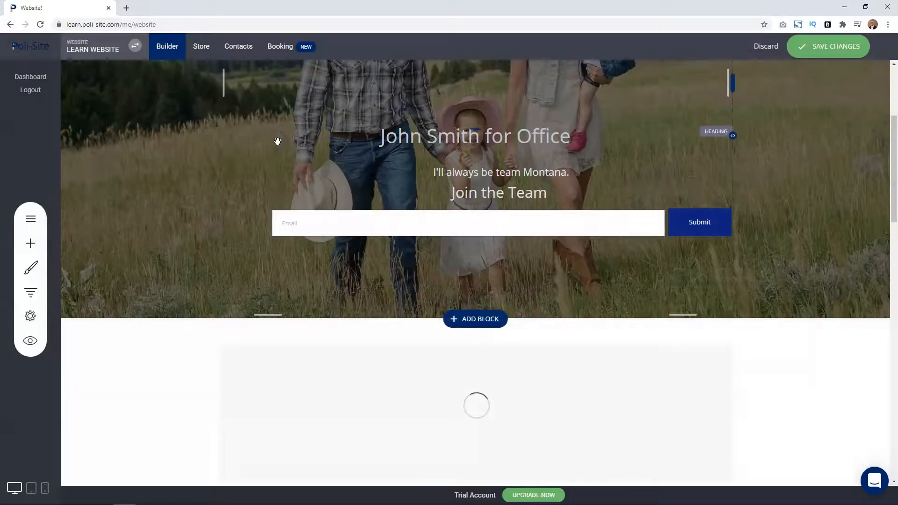
Open the name text in the first card of the What Supporters Say block for editing.
scroll(269, 174, down, 1)
scroll(270, 174, down, 6)
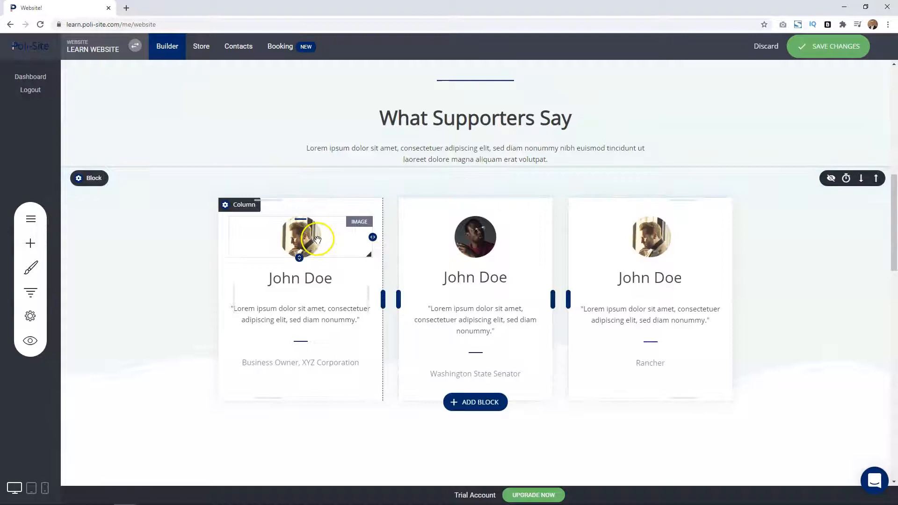
click(315, 281)
double_click(315, 281)
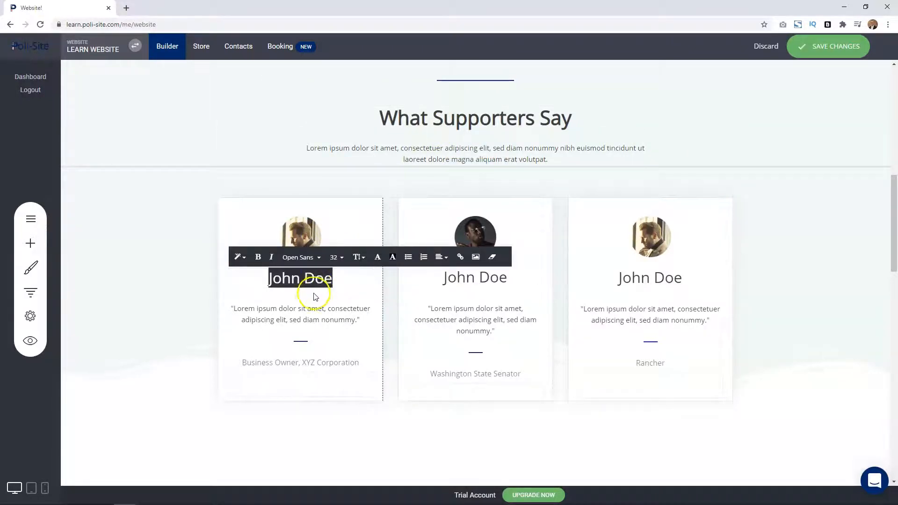
click(294, 313)
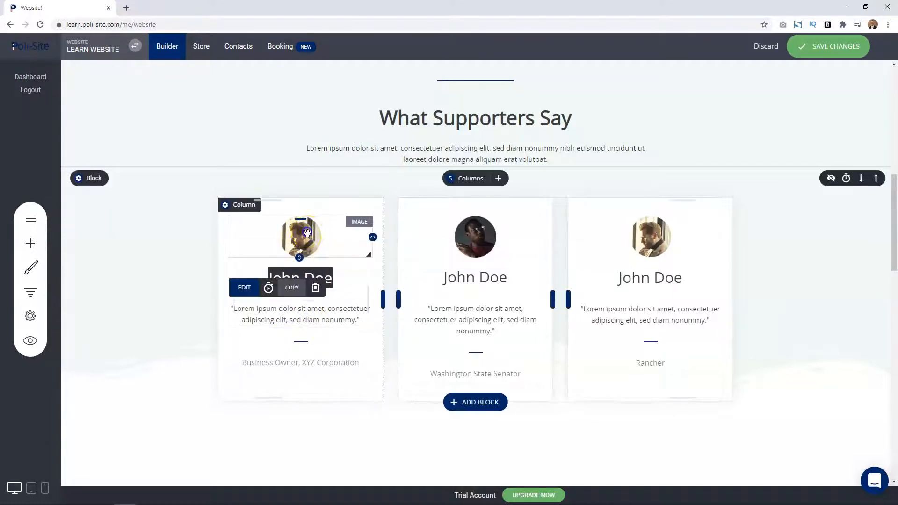
Delete the portrait images from all three supporter cards in the What Supporters Say block.
click(307, 232)
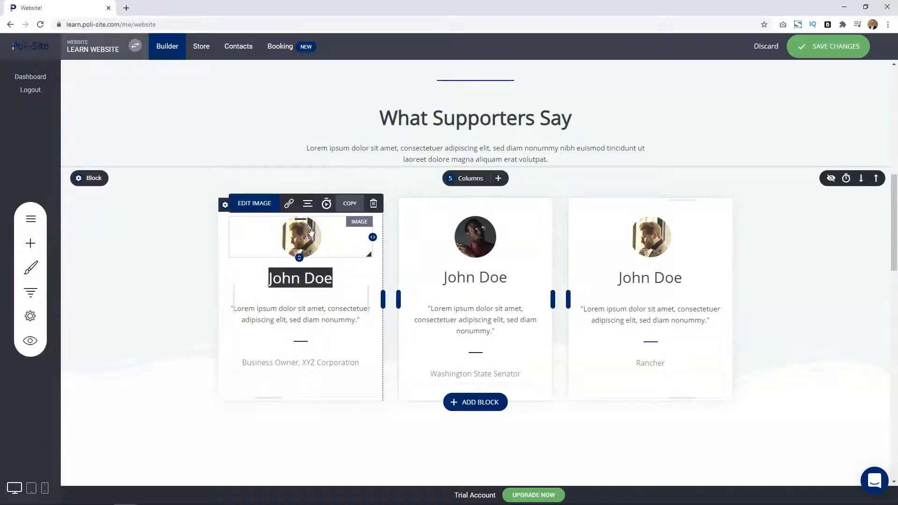
click(375, 206)
click(465, 251)
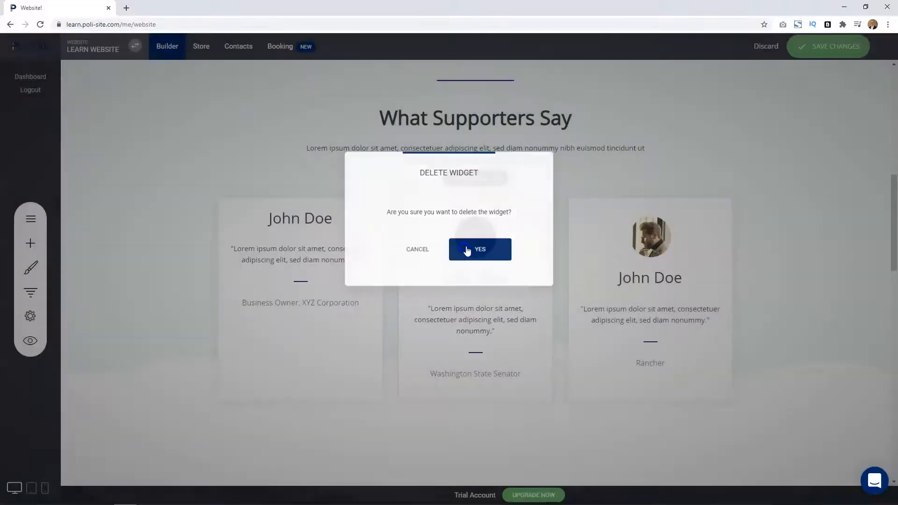
click(475, 230)
click(557, 204)
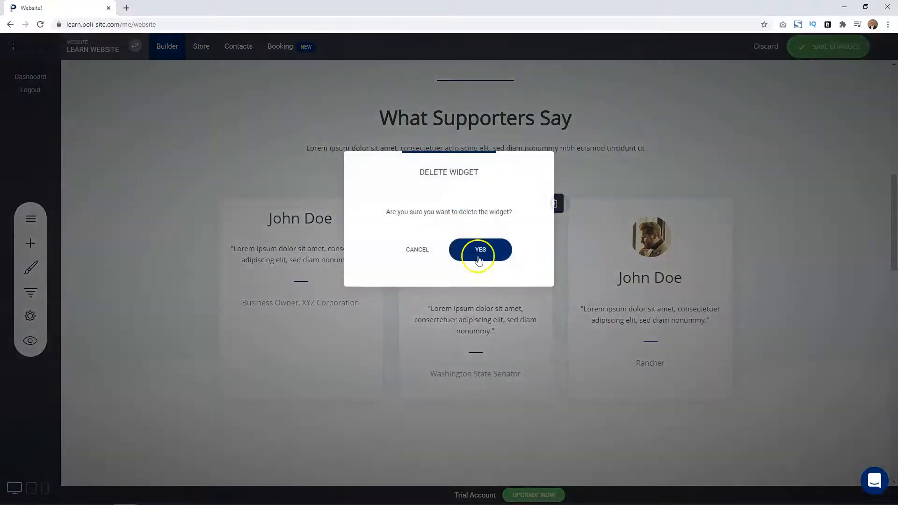
click(481, 253)
click(649, 237)
click(724, 204)
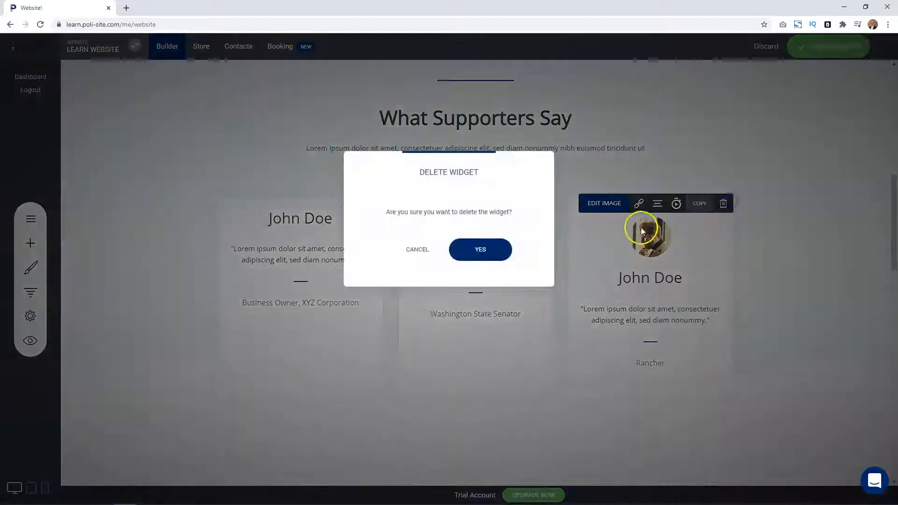
click(481, 250)
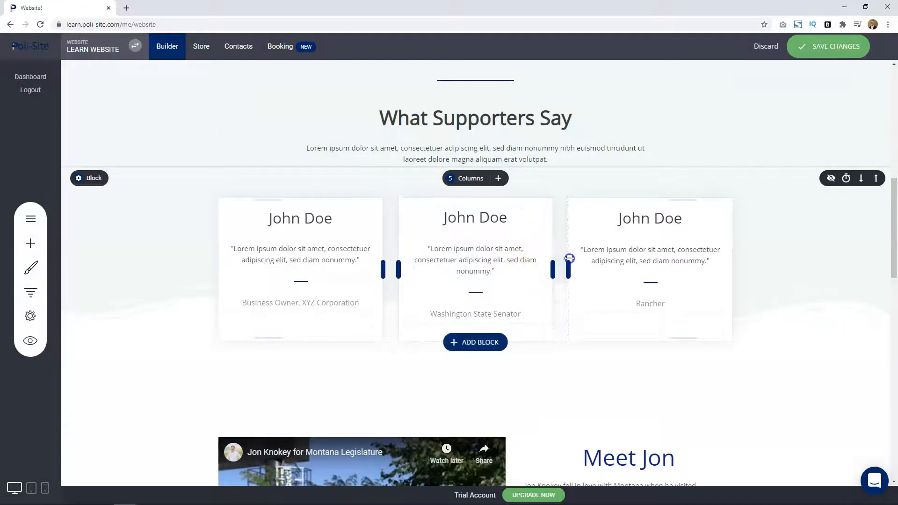
Tighten the middle card's vertical spacing so its separator lines up with the neighboring cards, leaving about 7 px above the separator.
drag(500, 250, 489, 272)
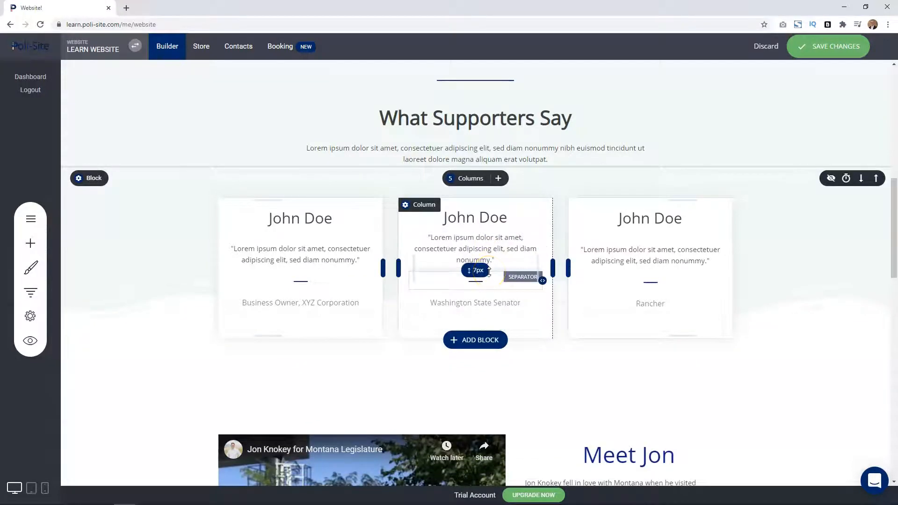
click(487, 281)
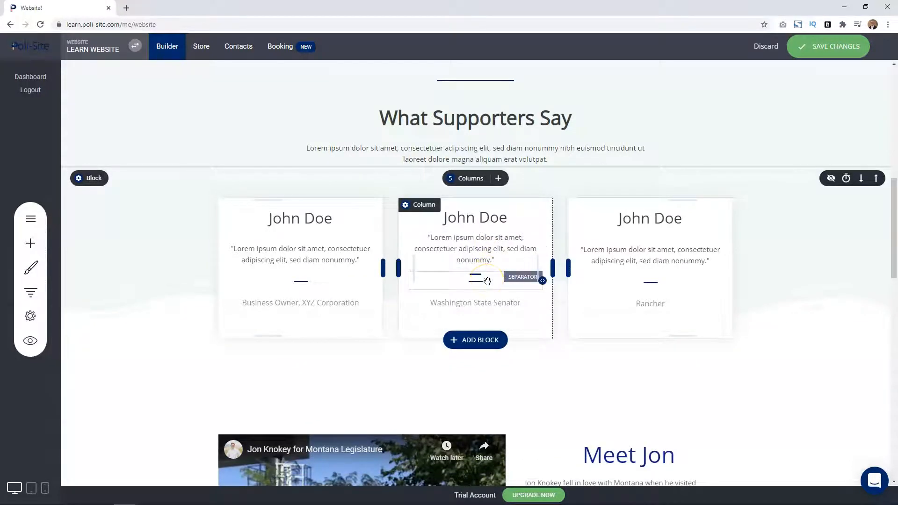
drag(487, 281, 487, 122)
Try the Fade In animation on the What Supporters Say heading, and settle on Zoom In instead.
scroll(447, 141, up, 1)
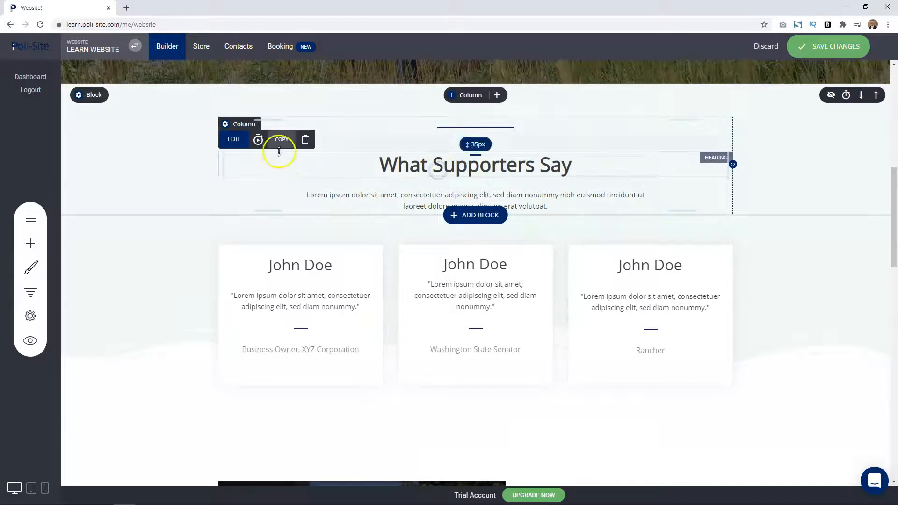
click(258, 140)
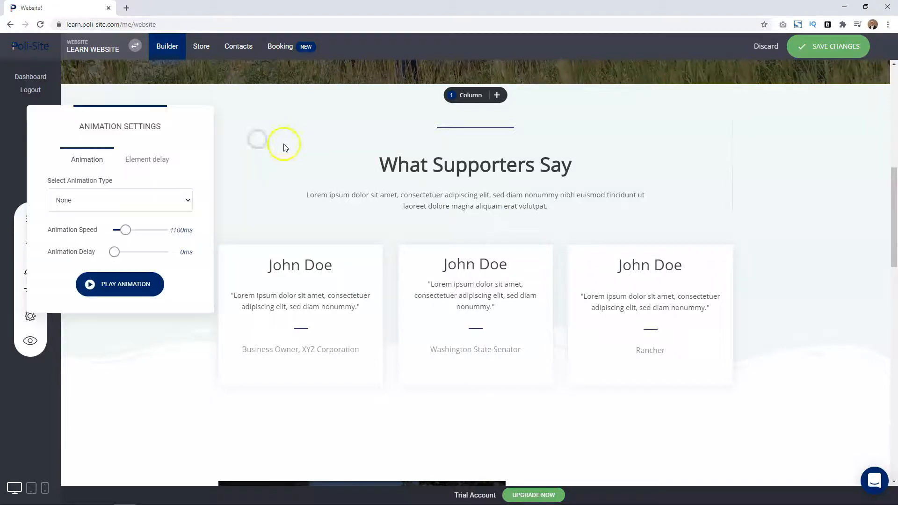
click(134, 200)
click(117, 224)
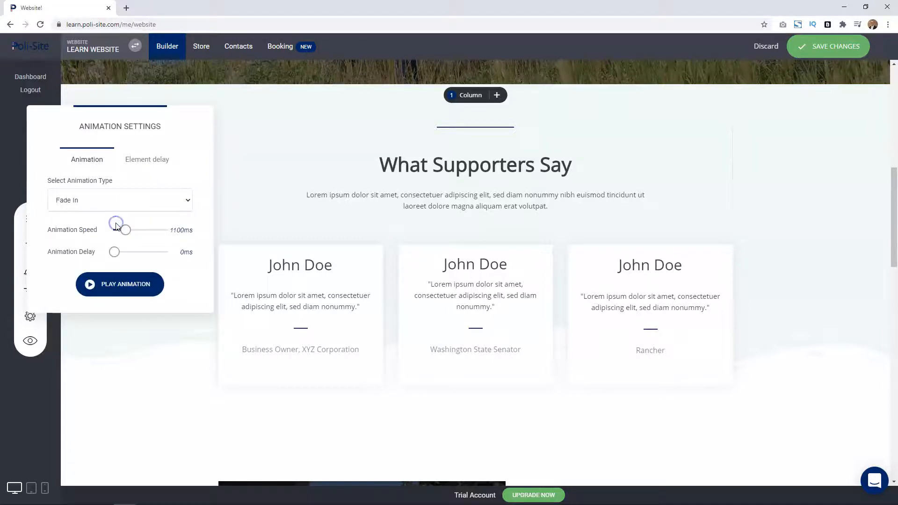
click(113, 201)
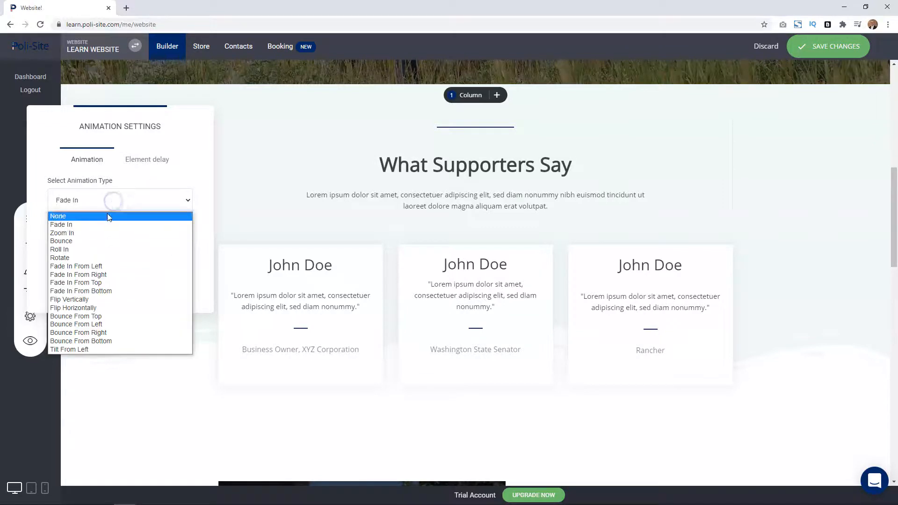
click(100, 233)
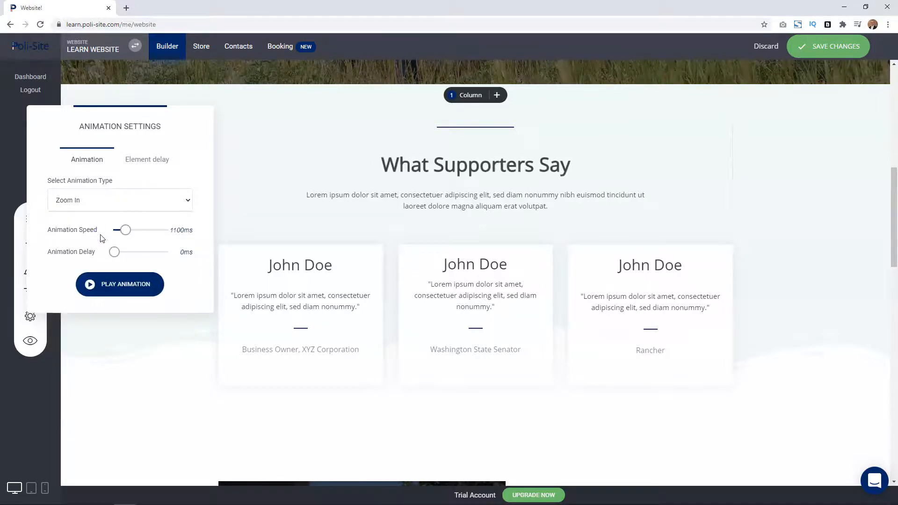
click(104, 202)
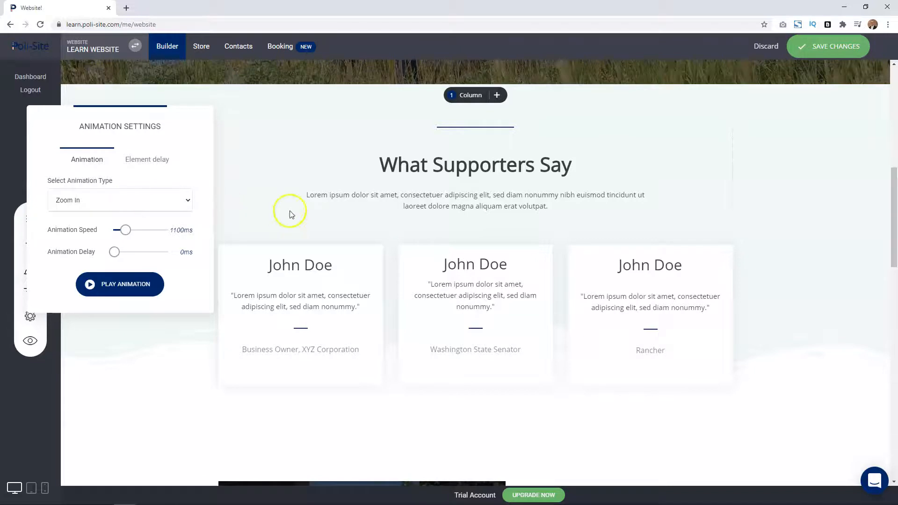
click(279, 197)
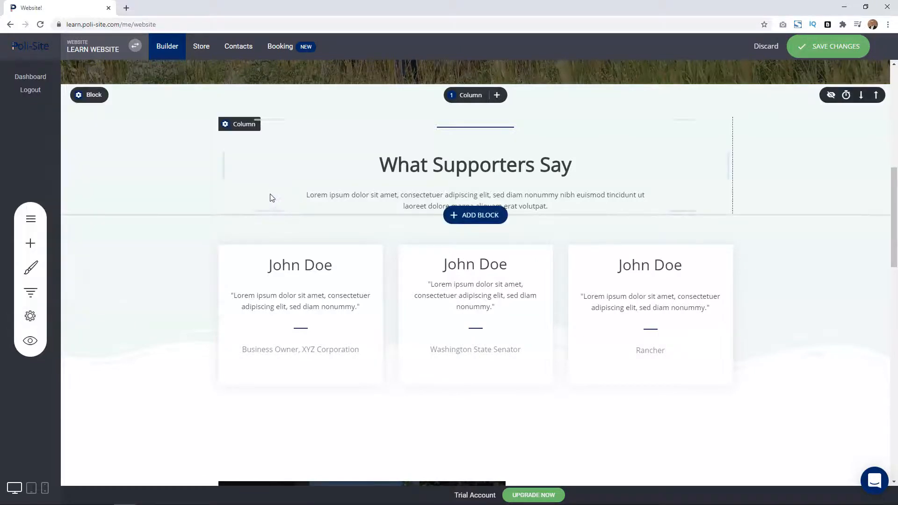
Save the website changes and display the top of the home page in phone view.
click(45, 493)
click(478, 250)
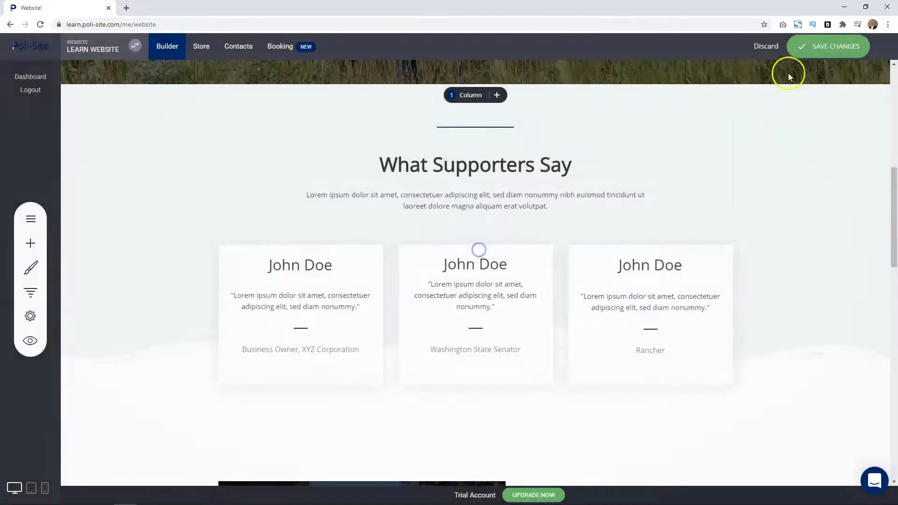
click(45, 490)
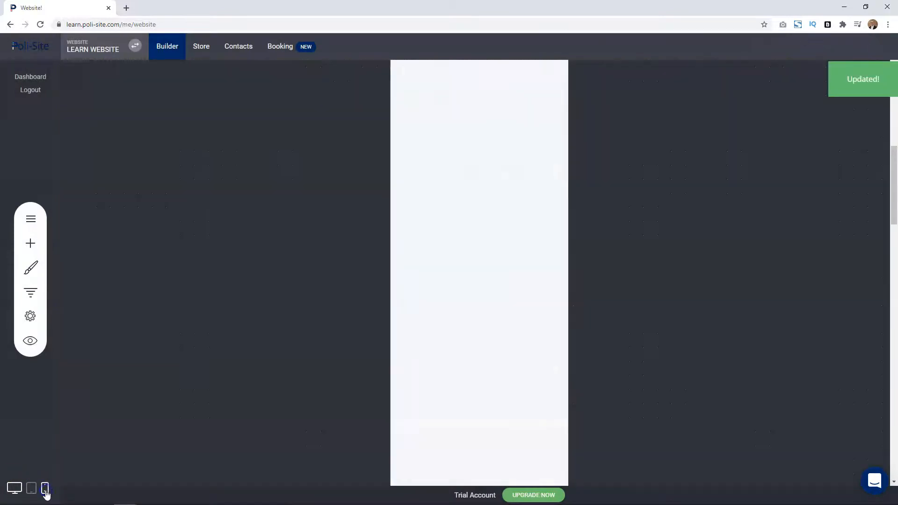
scroll(468, 346, up, 10)
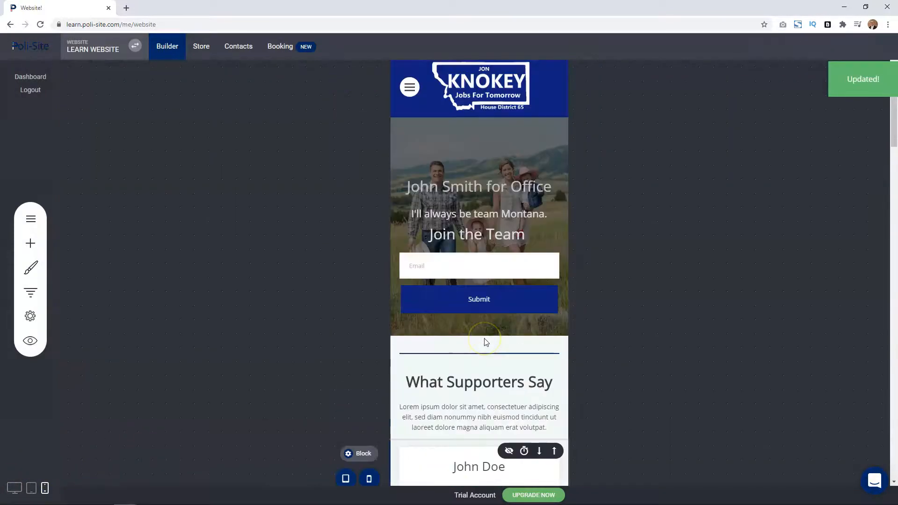
Examine the phone layout options of the What Supporters Say block and return the builder to desktop view.
mouse_move(347, 356)
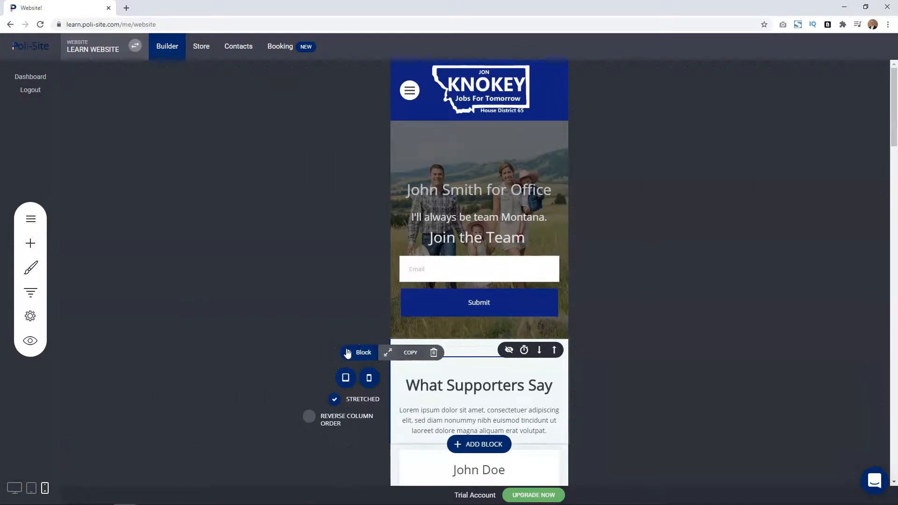
click(291, 293)
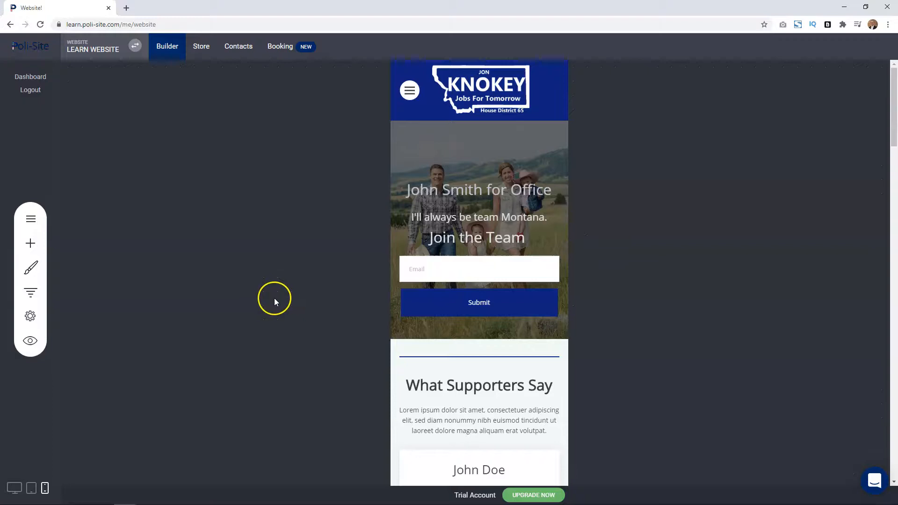
click(14, 488)
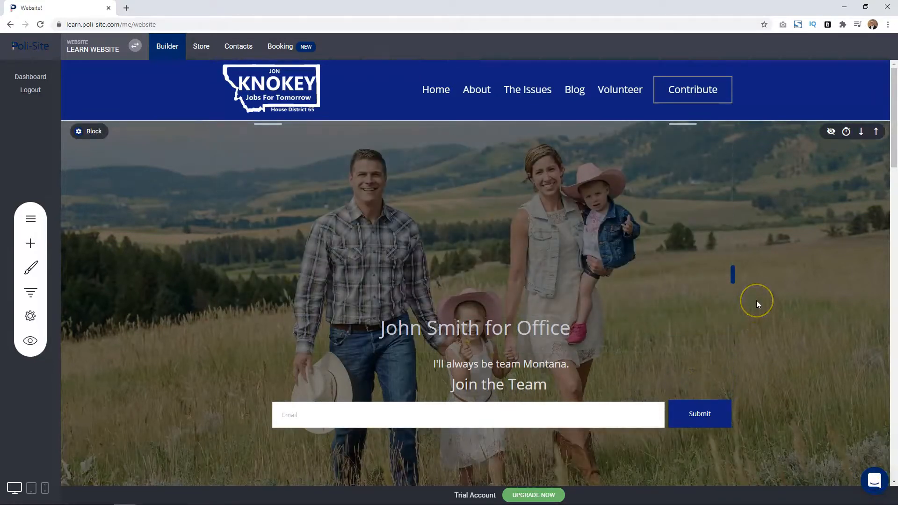
click(759, 318)
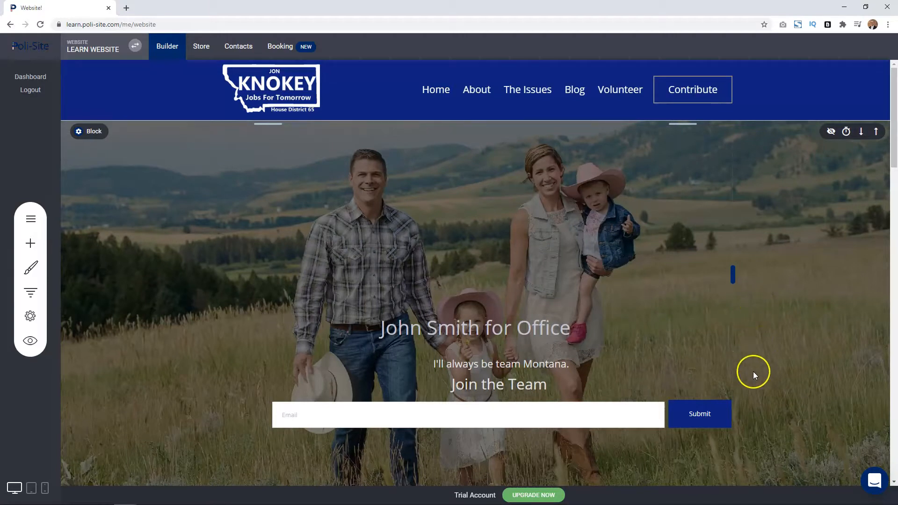